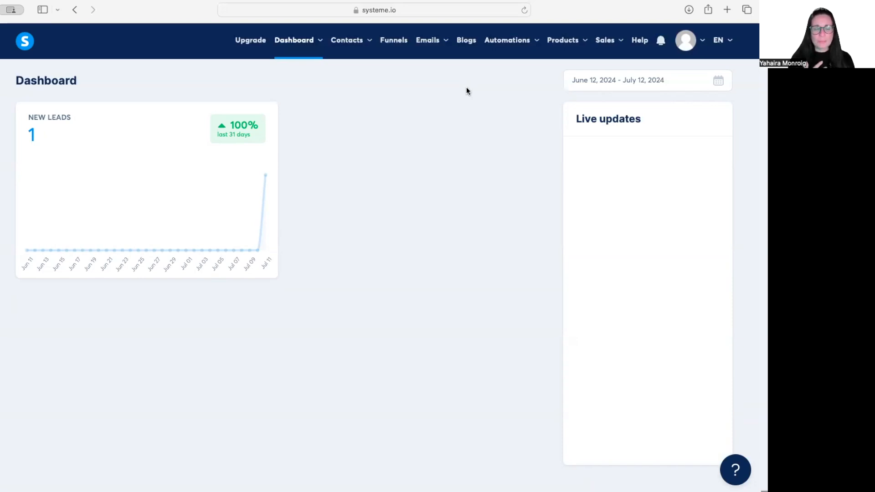
Create a new automation workflow named Best E-book Ever
mouse_move(539, 43)
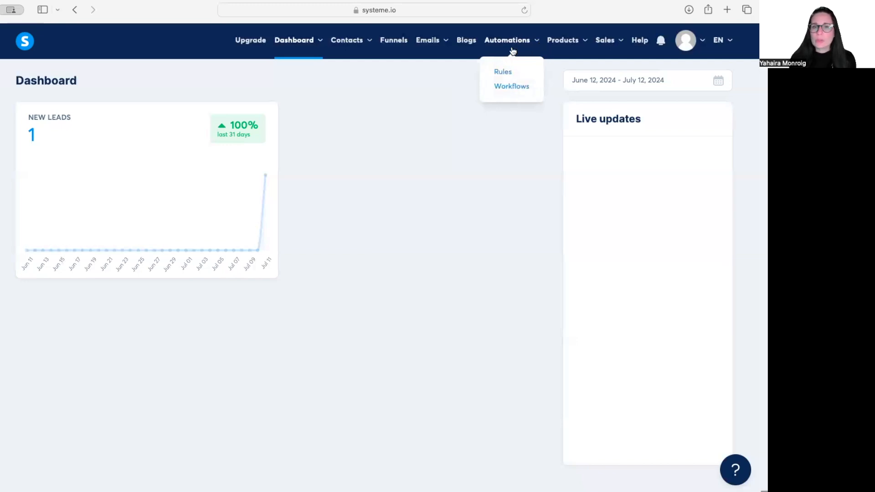
left_click(512, 87)
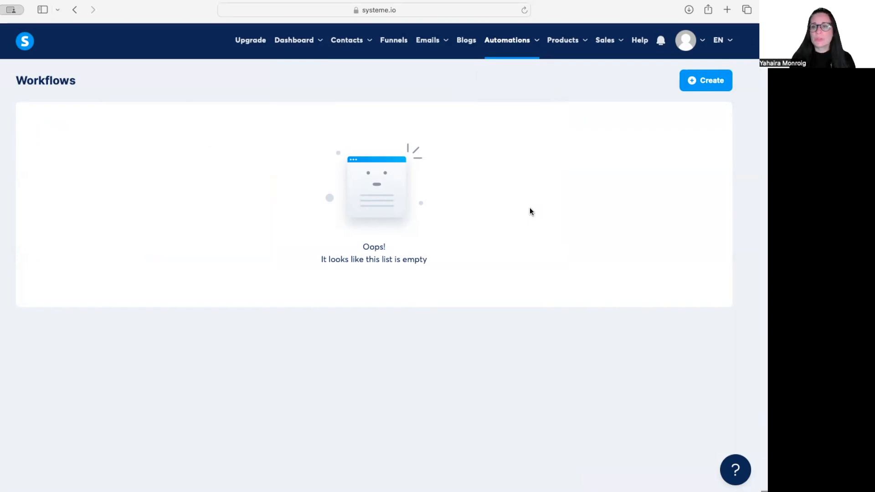
left_click(682, 83)
left_click(385, 267)
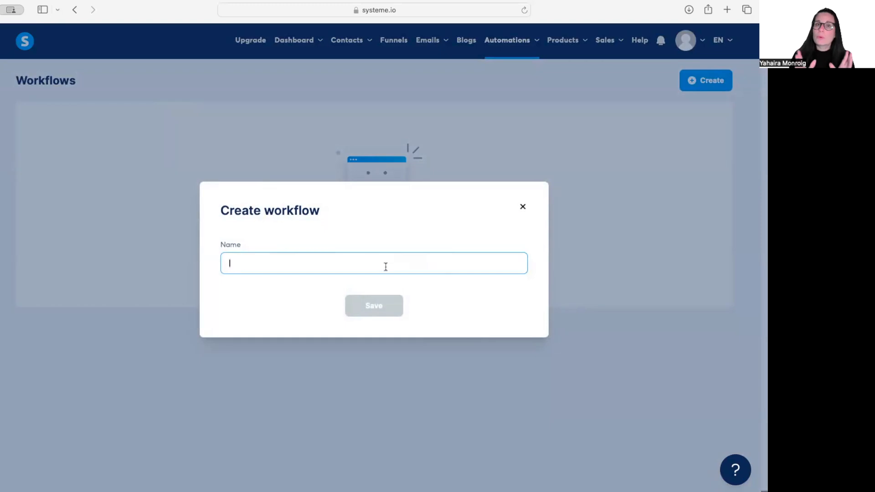
type("Be")
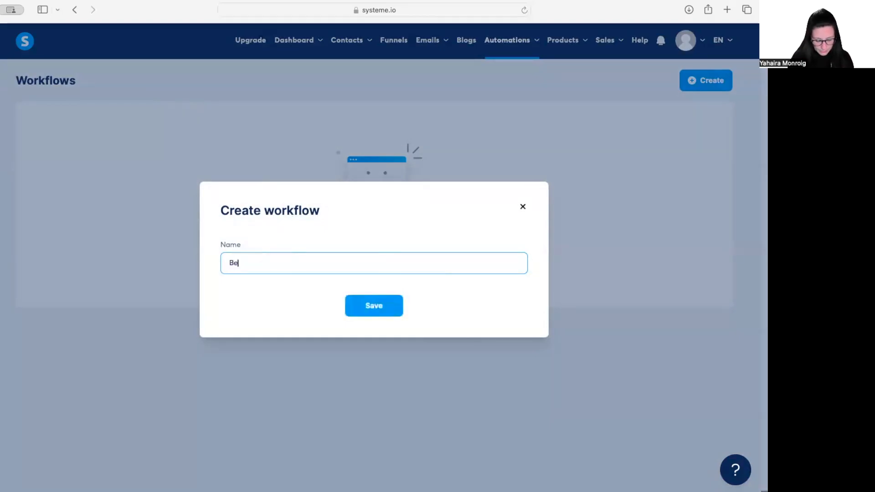
type("st E-")
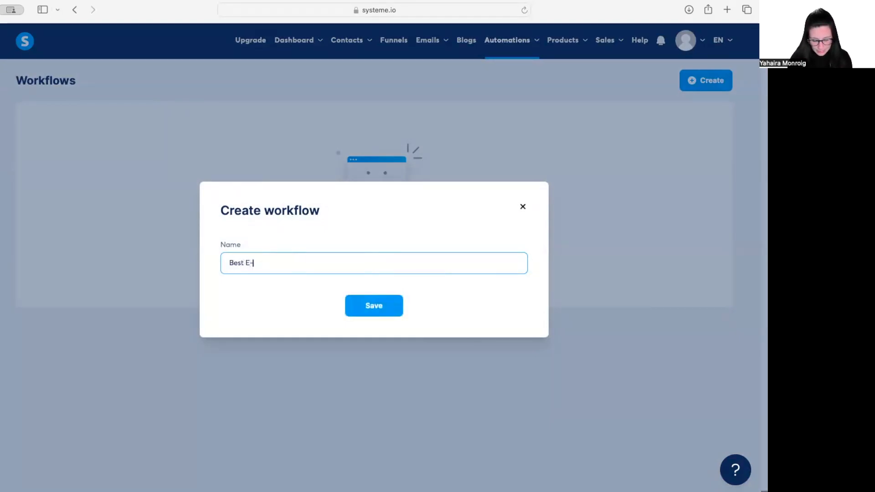
type("book Ever")
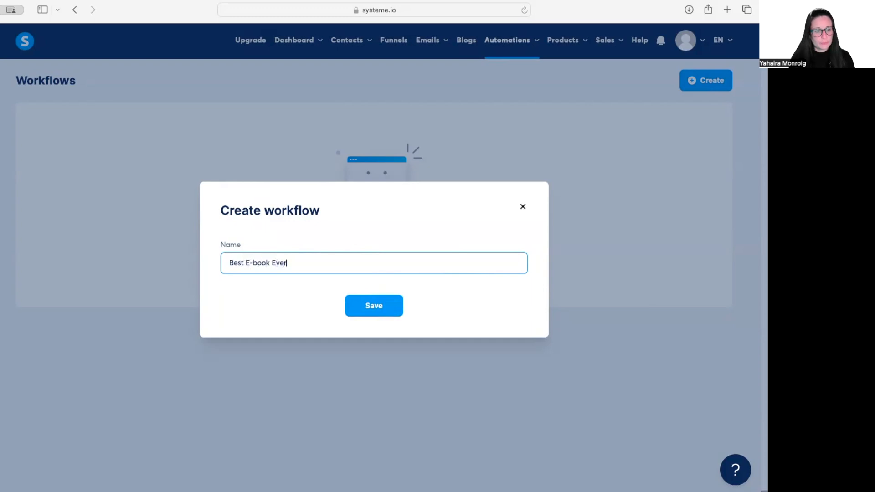
left_click(397, 315)
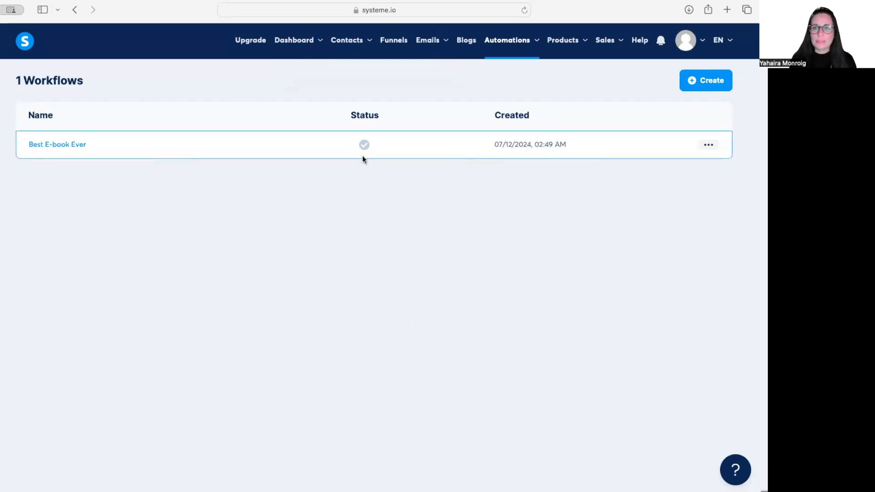
Open the Best E-book Ever workflow and create a Tag added trigger for the Best E-Book Ever tag
left_click(709, 145)
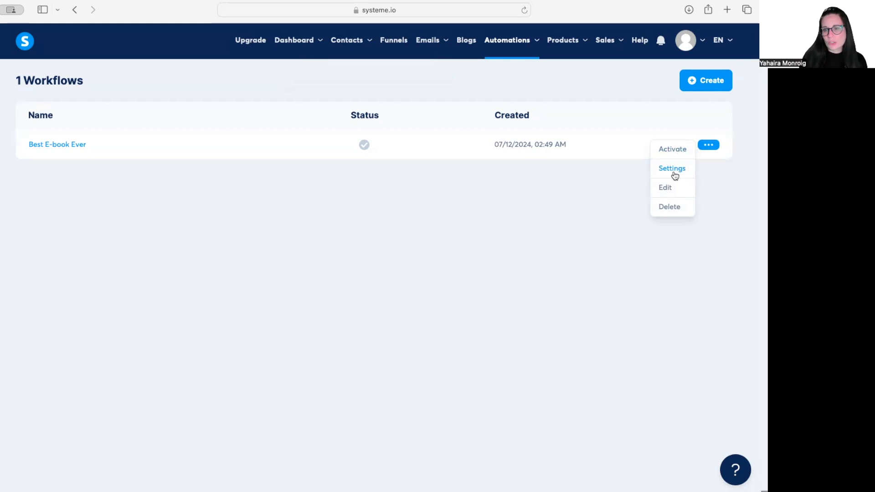
left_click(396, 222)
left_click(58, 145)
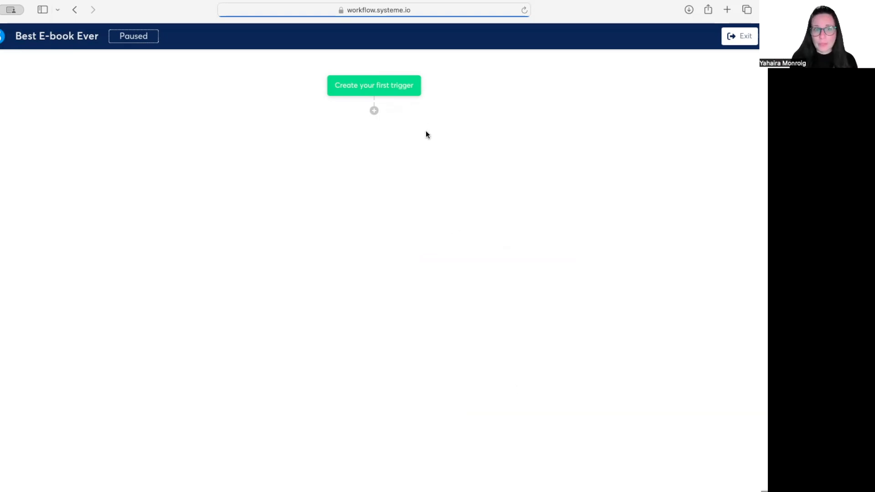
left_click(389, 87)
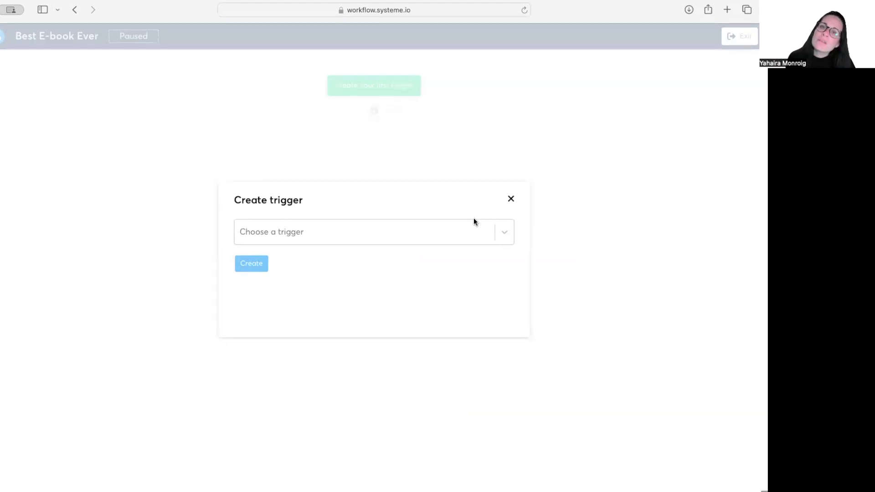
left_click(504, 233)
left_click(333, 270)
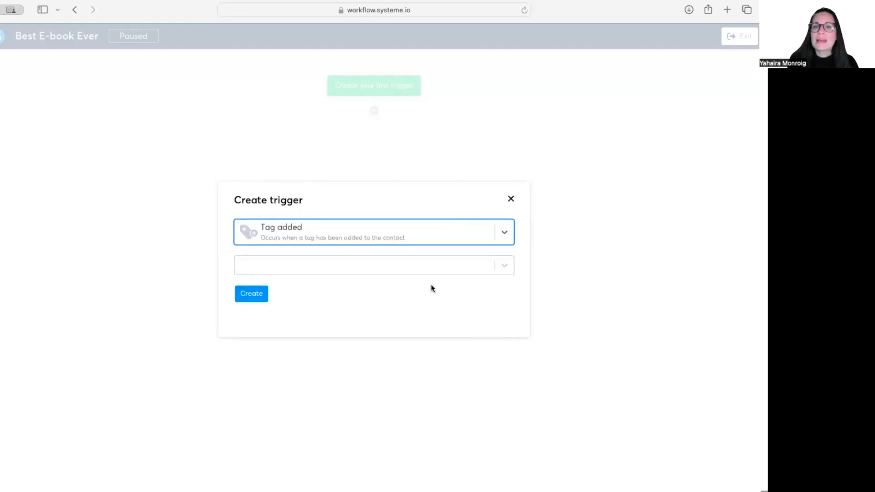
left_click(434, 268)
left_click(293, 292)
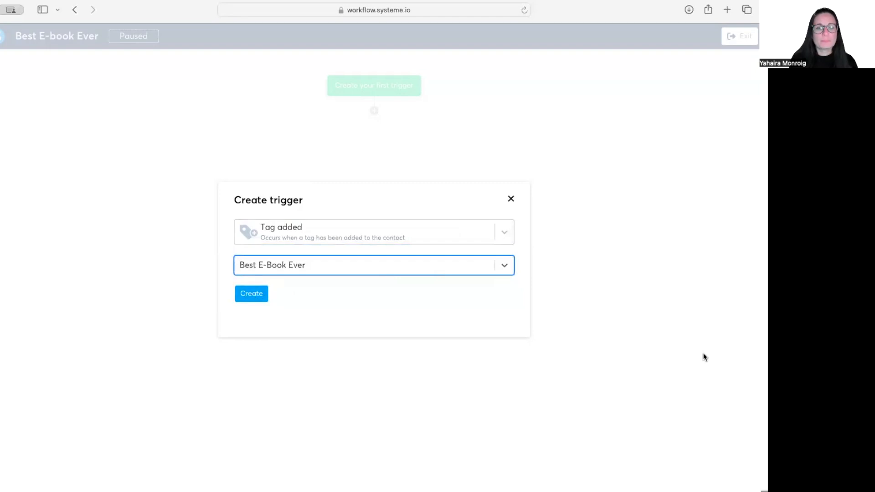
left_click(261, 296)
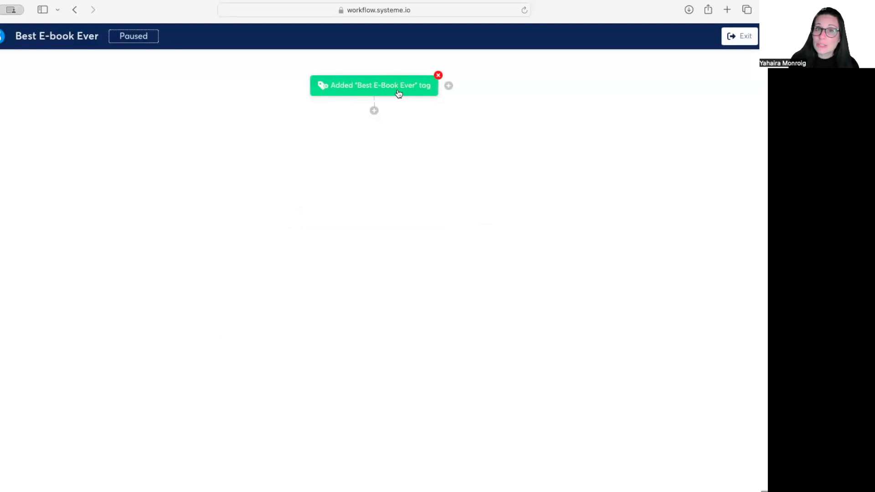
Start a decision step below the trigger and choose Email opened as its filter
left_click(374, 110)
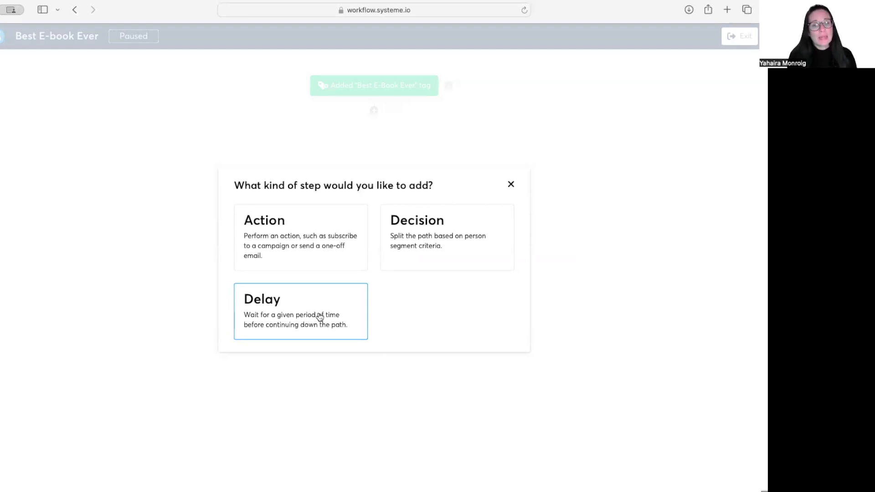
left_click(424, 254)
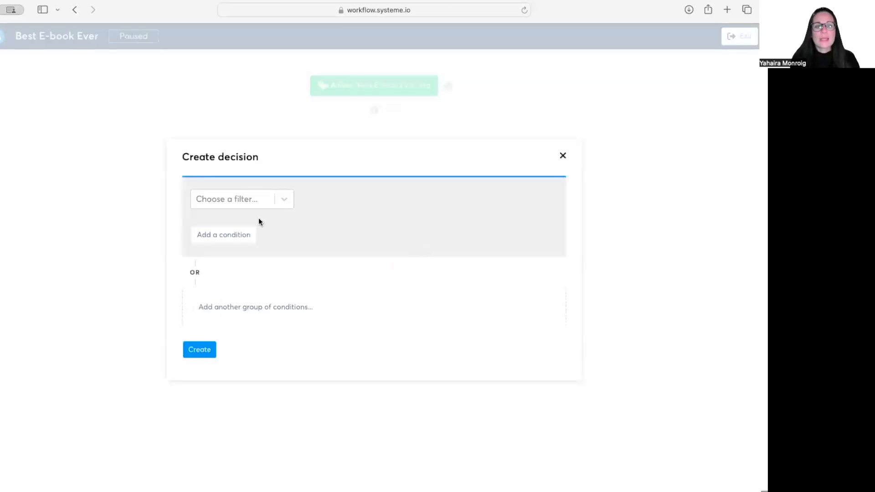
left_click(284, 199)
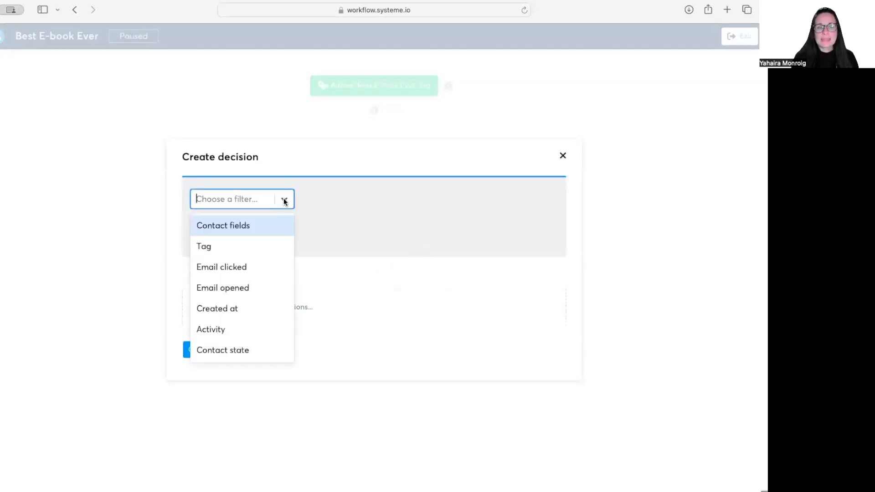
left_click(246, 288)
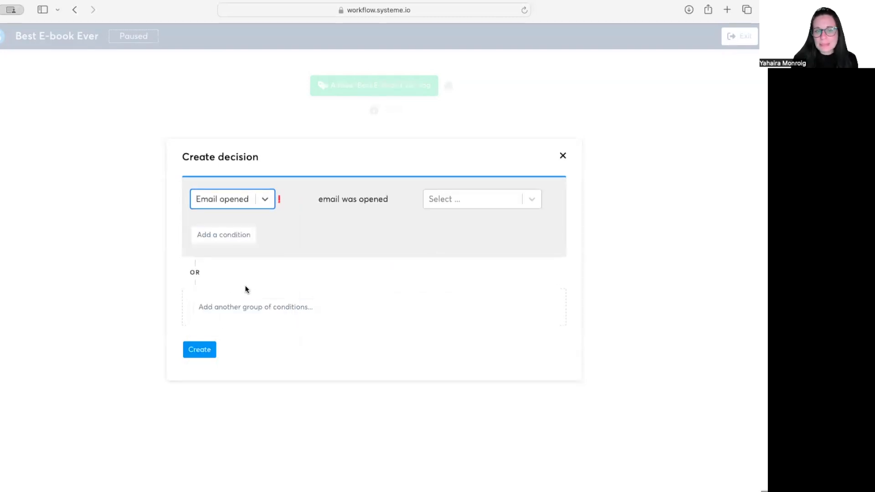
Select the email "Here is Your Beste E-Book Ever!!!" for the Email opened condition and create the decision
left_click(532, 201)
left_click(291, 203)
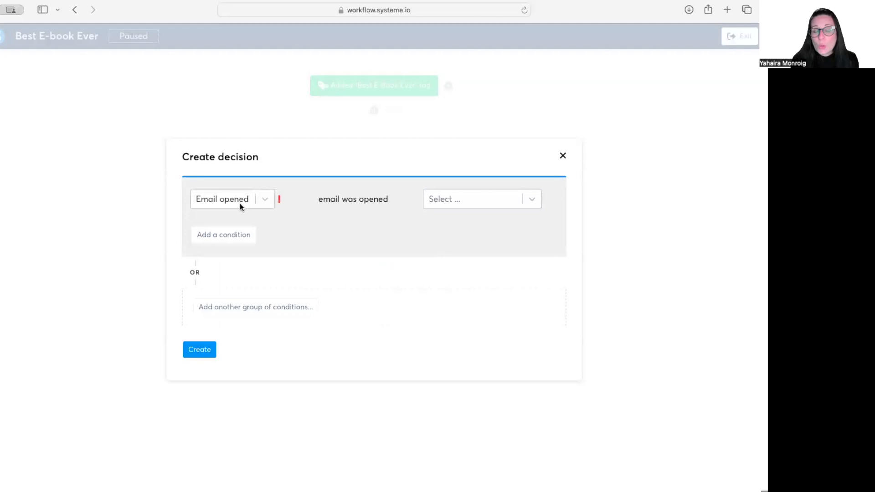
left_click(527, 203)
left_click(391, 250)
left_click(535, 205)
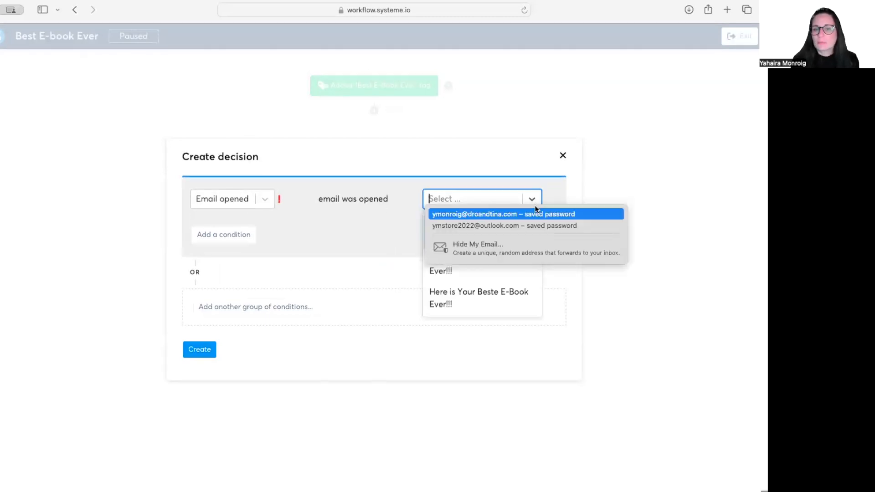
left_click(538, 279)
left_click(437, 196)
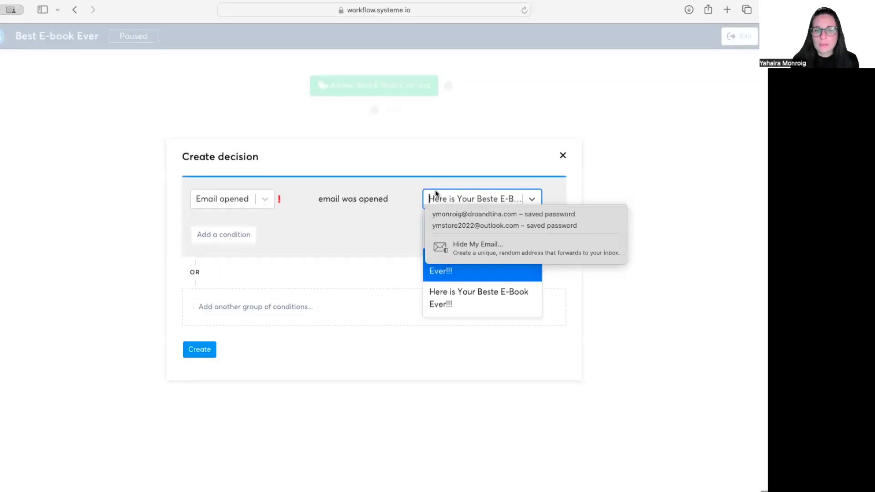
left_click(390, 241)
left_click(534, 206)
left_click(365, 205)
left_click(451, 204)
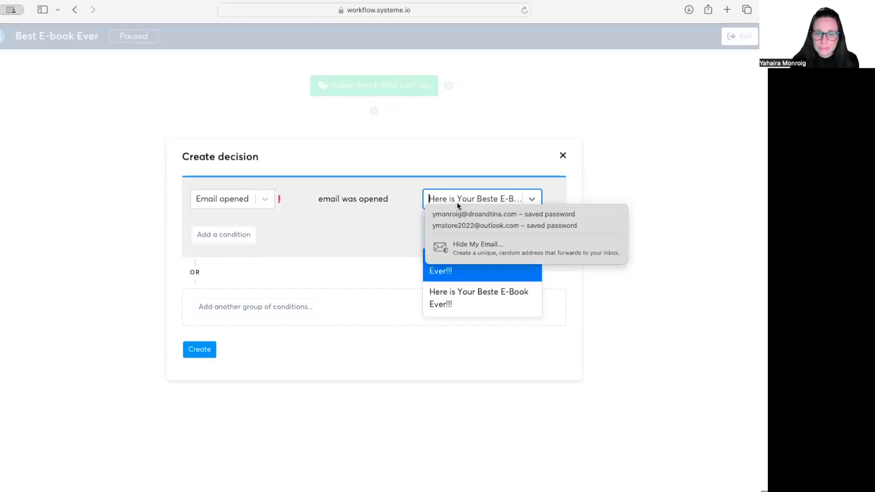
left_click(456, 302)
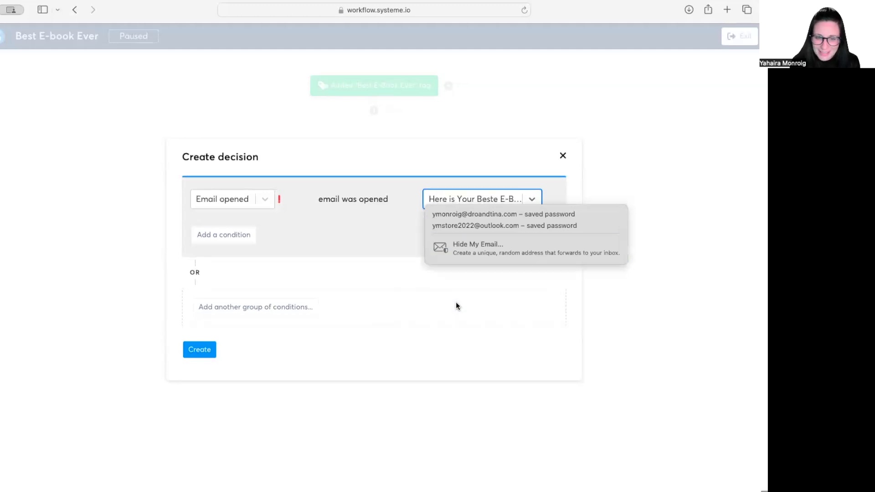
left_click(381, 227)
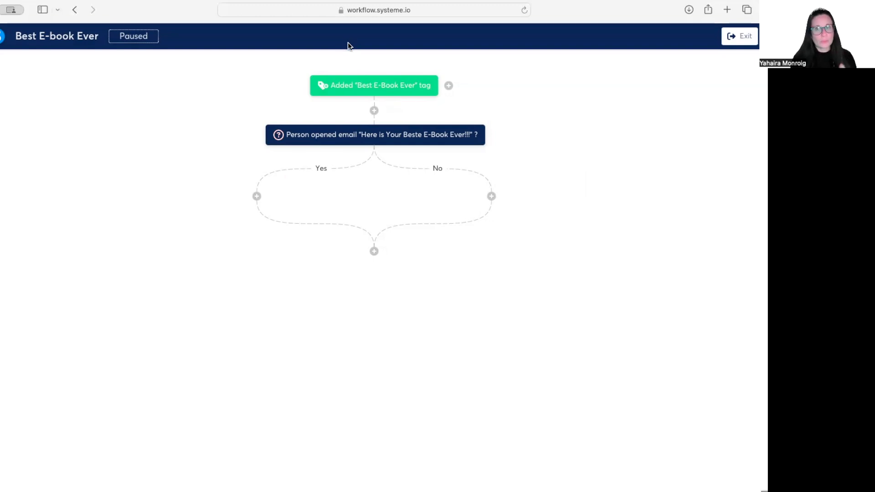
Try to add a Subscribe to campaign action for the Best E-book Ever campaign on the decision's Yes branch
mouse_move(397, 92)
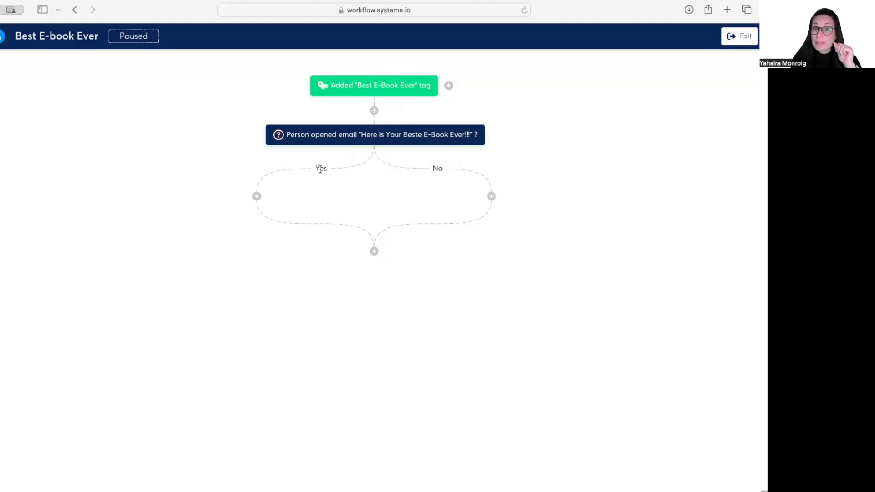
left_click(257, 197)
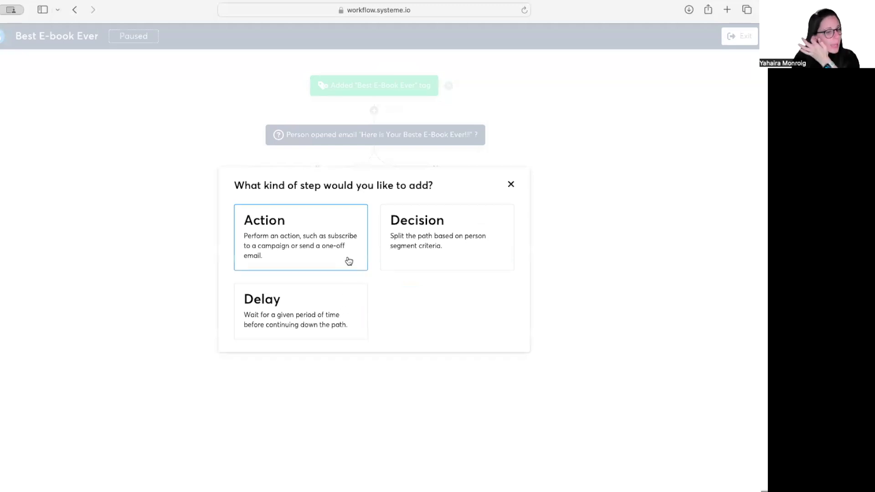
left_click(348, 261)
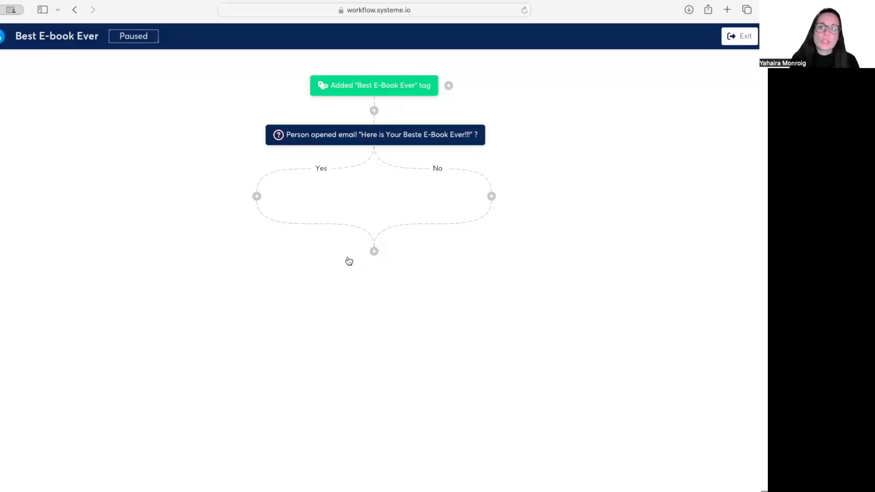
left_click(333, 237)
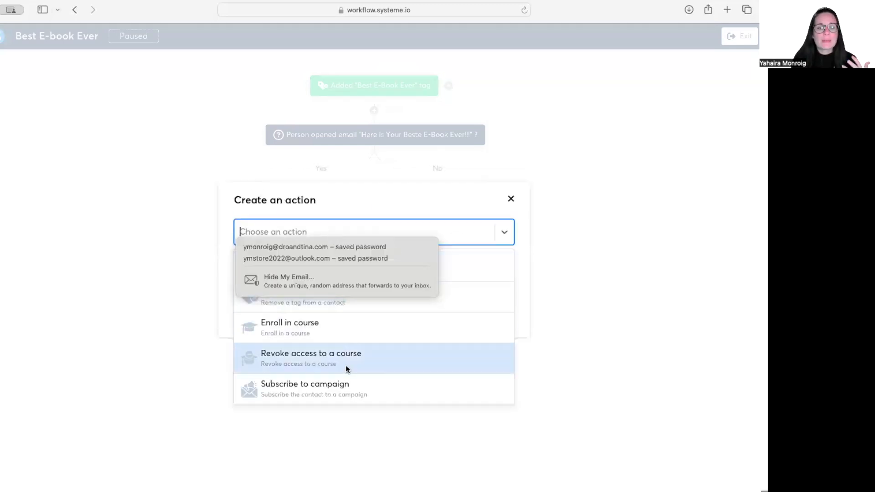
left_click(474, 242)
left_click(483, 232)
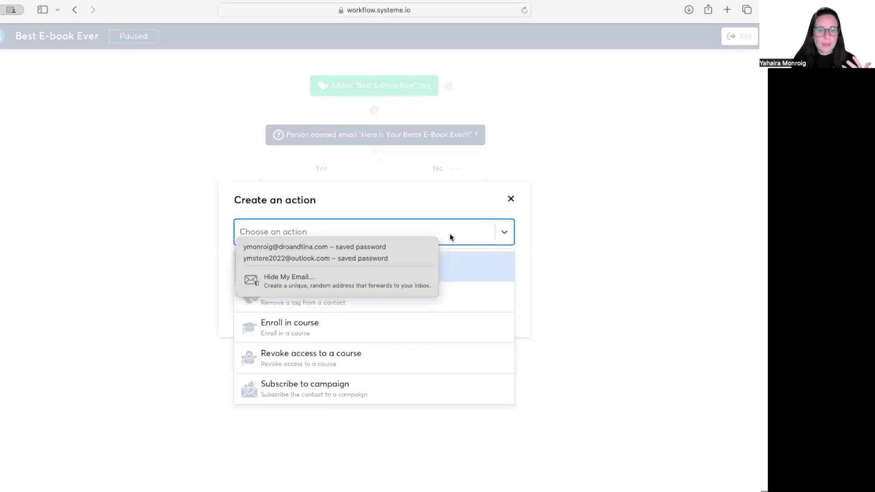
scroll(357, 360, "down", 1)
left_click(358, 369)
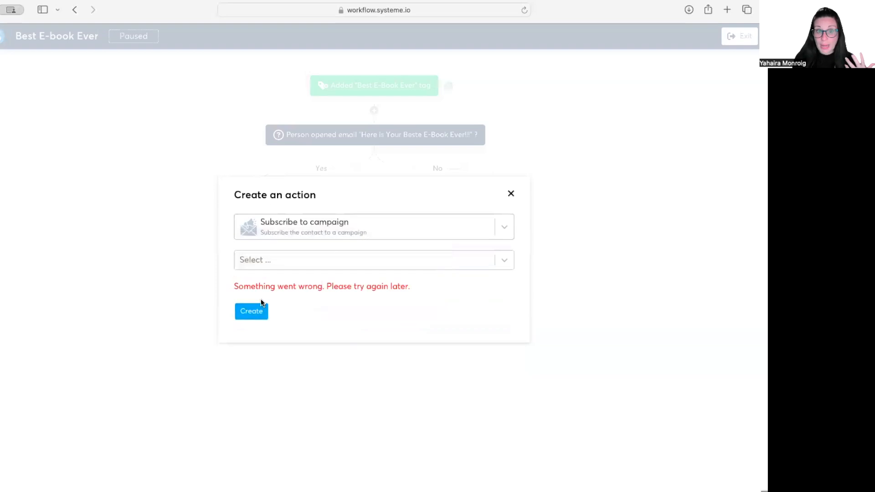
left_click(291, 259)
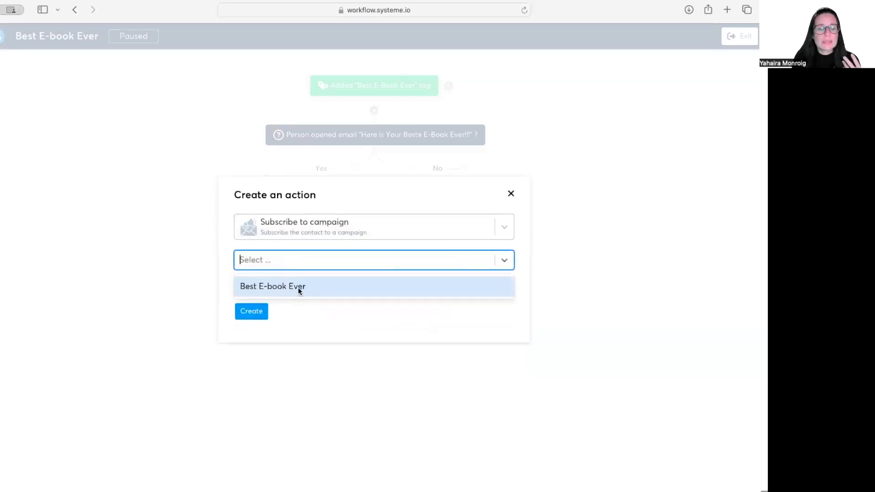
left_click(299, 288)
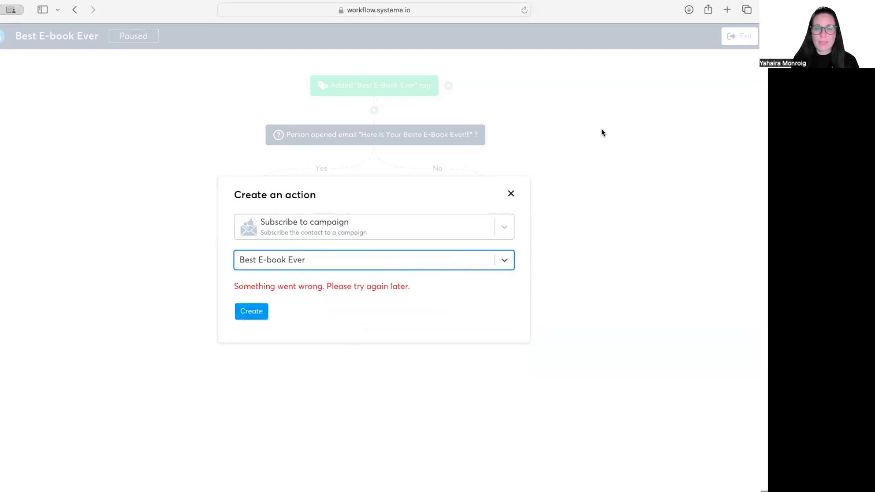
left_click(512, 195)
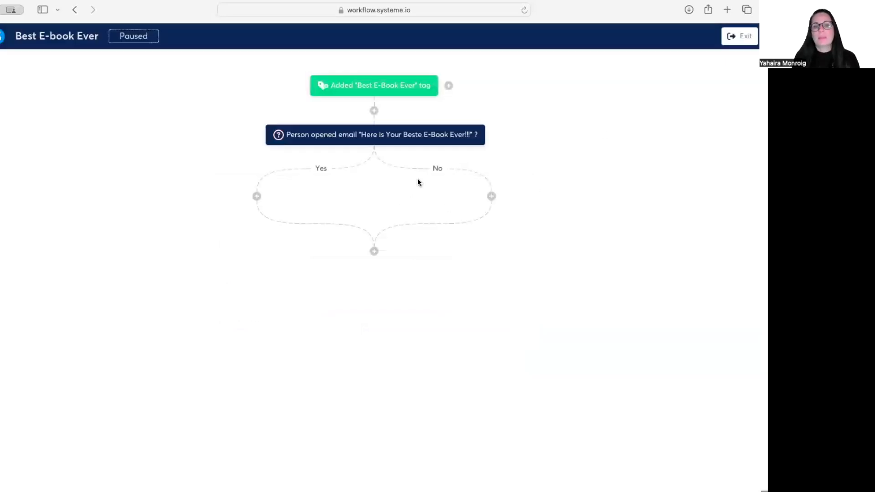
Review the available actions and step types for the decision's No branch without adding anything
left_click(492, 197)
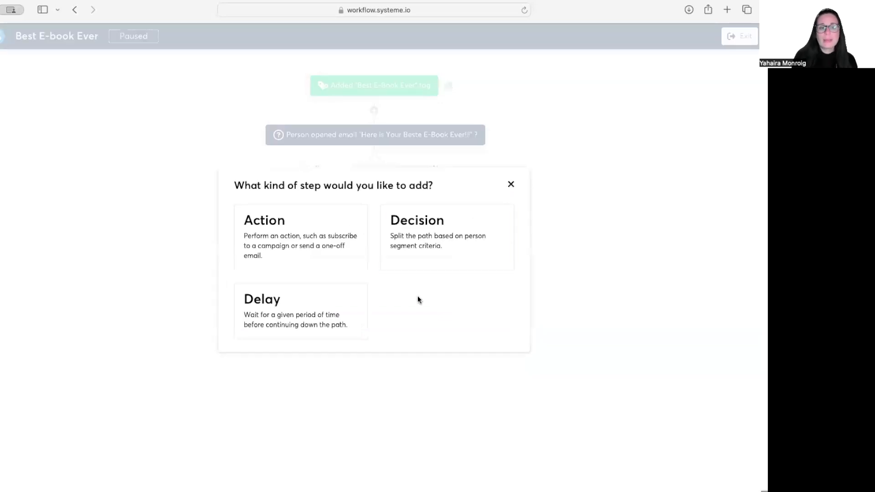
left_click(339, 251)
left_click(504, 232)
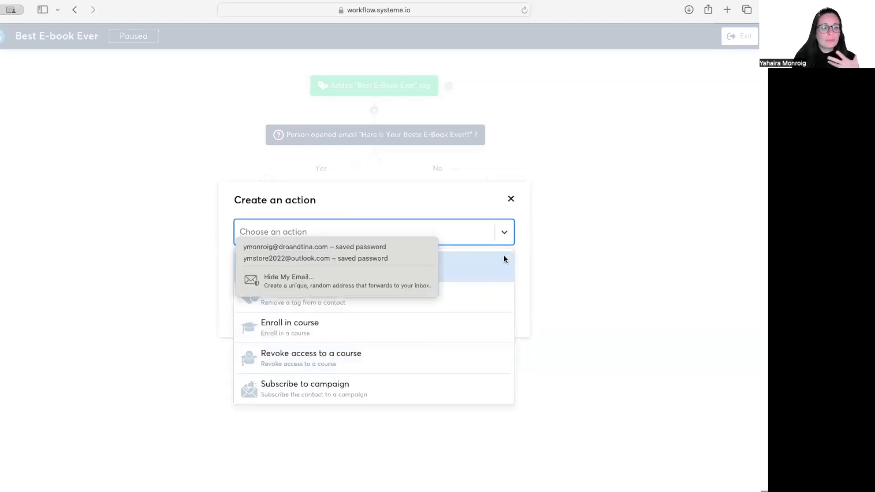
left_click(527, 304)
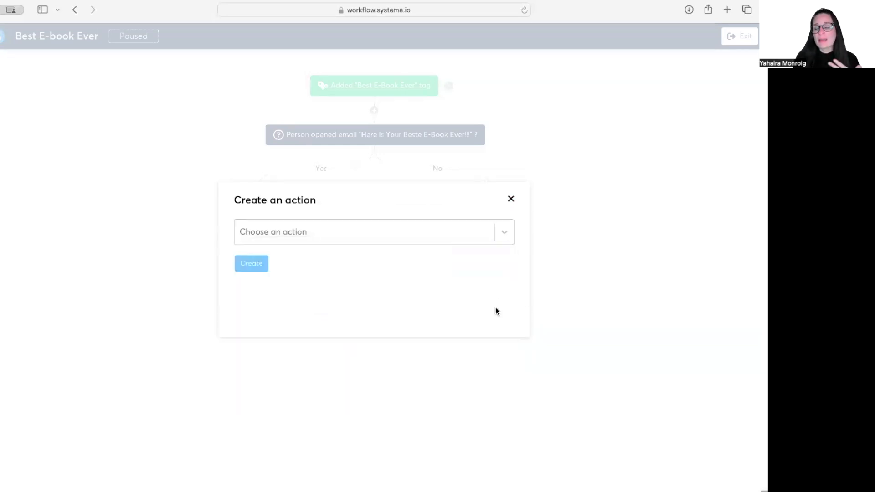
left_click(509, 199)
left_click(491, 195)
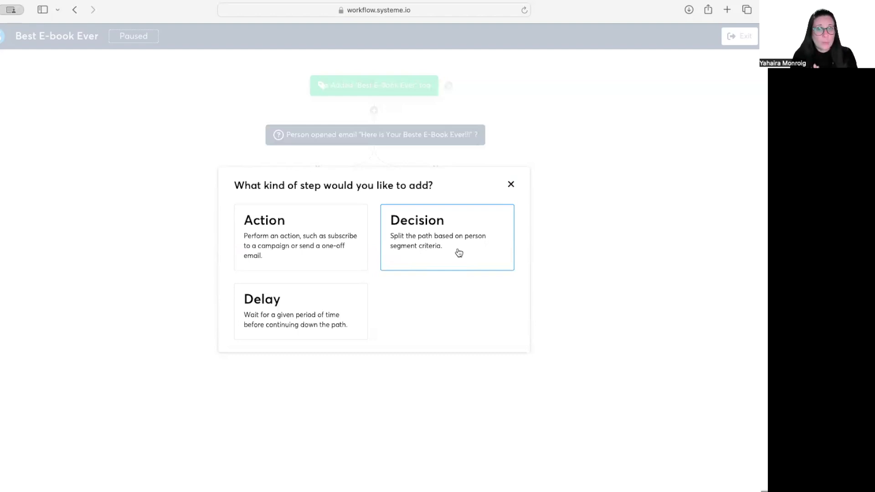
left_click(512, 184)
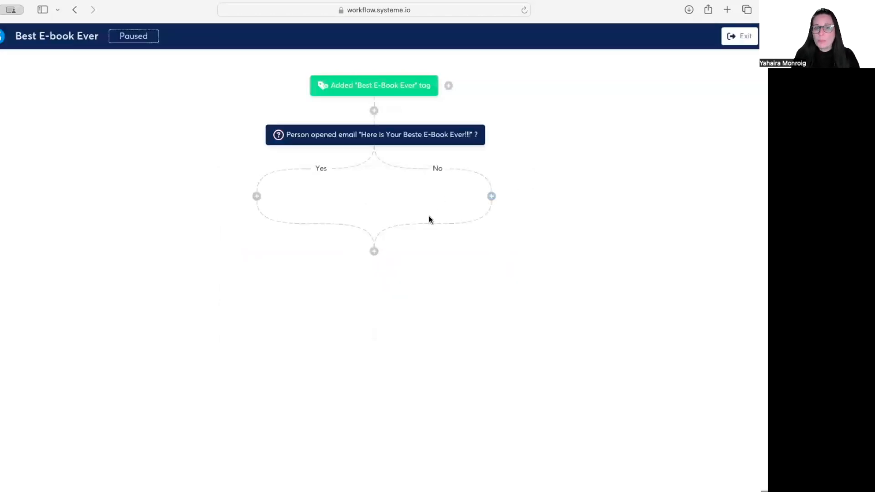